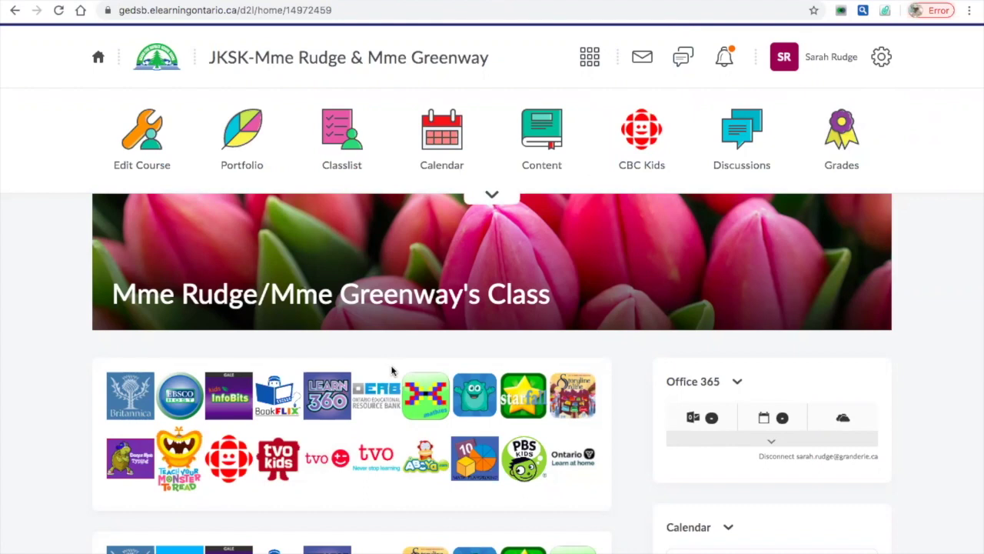
pyautogui.scroll(-7, 391, 371)
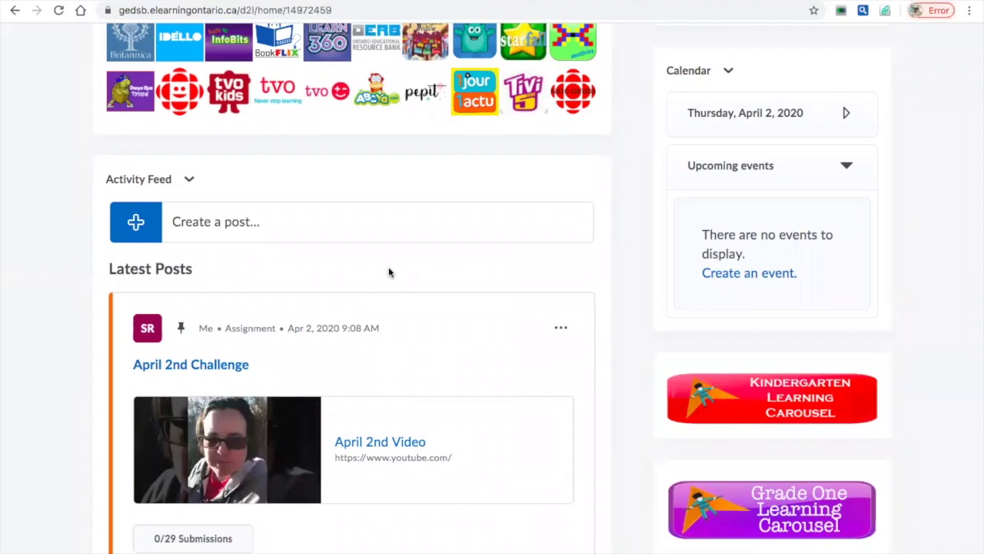
pyautogui.scroll(-20, 418, 318)
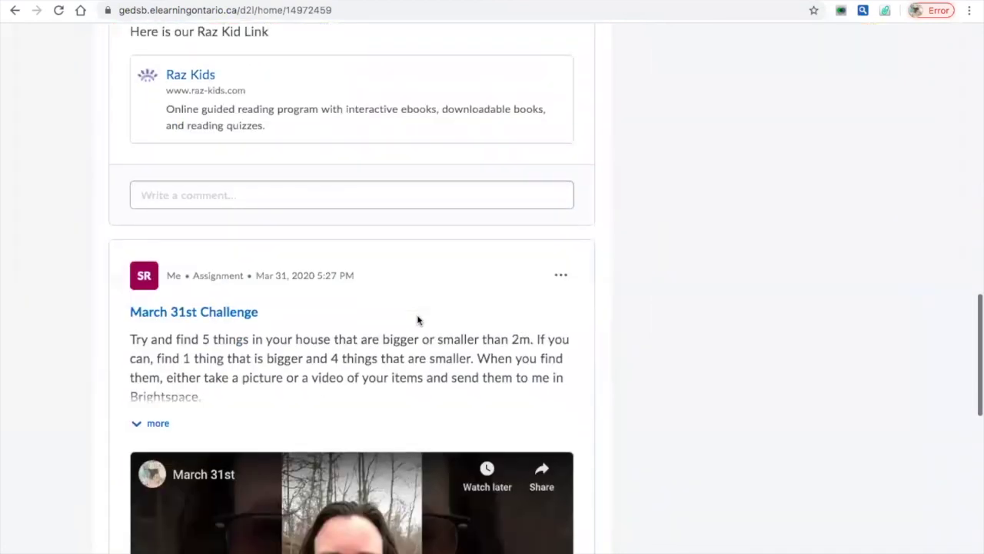
pyautogui.scroll(20, 417, 319)
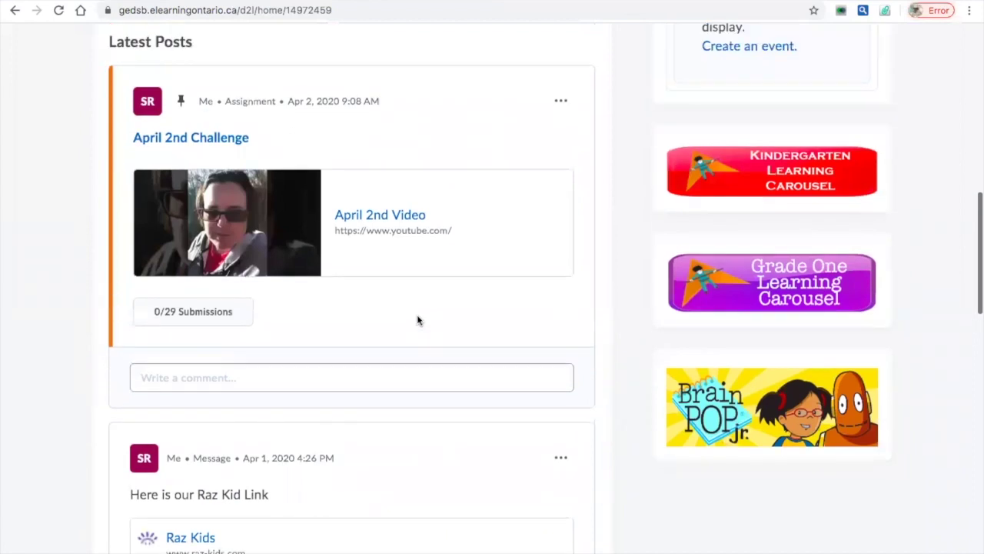
pyautogui.scroll(3, 417, 319)
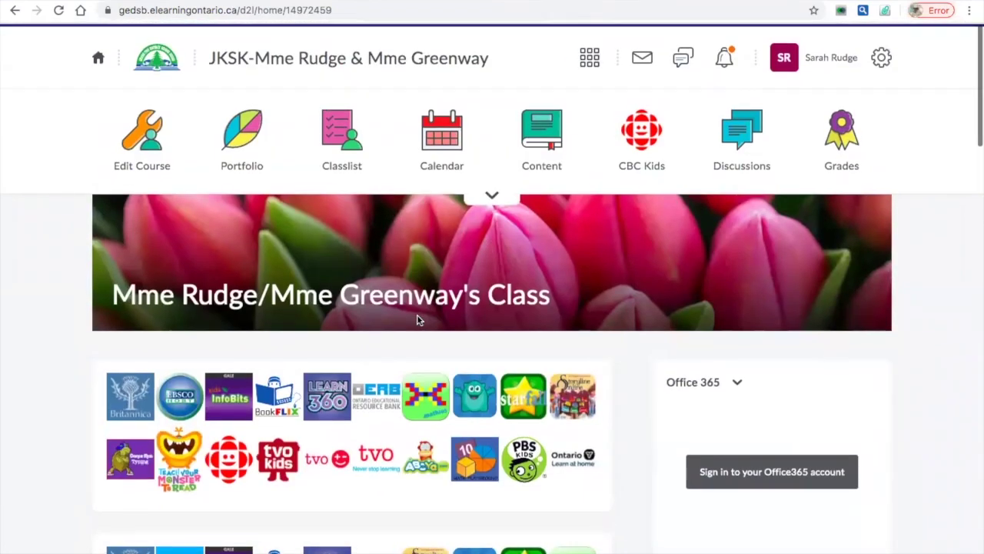
# Open the course content and add a module named Brightspace.
pyautogui.click(536, 137)
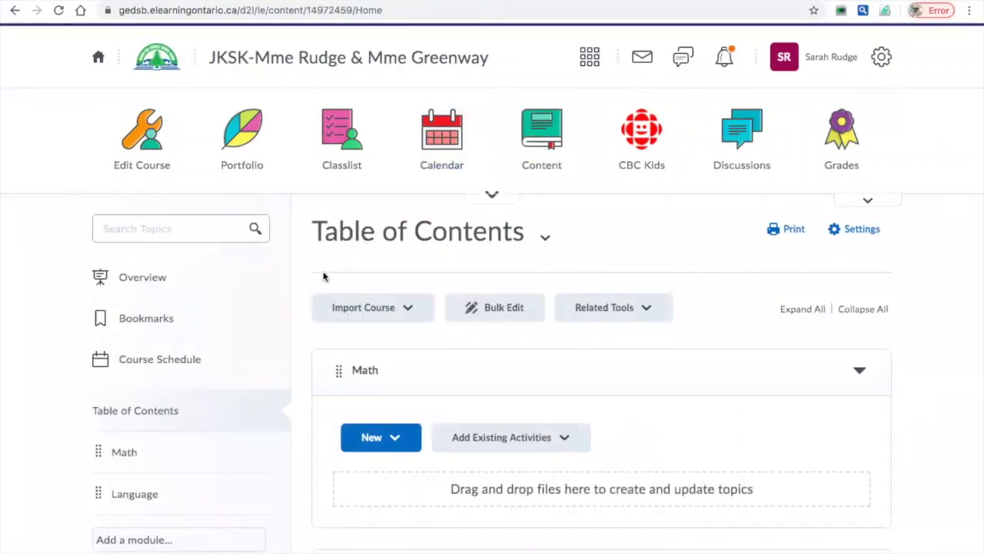
pyautogui.scroll(-3, 250, 319)
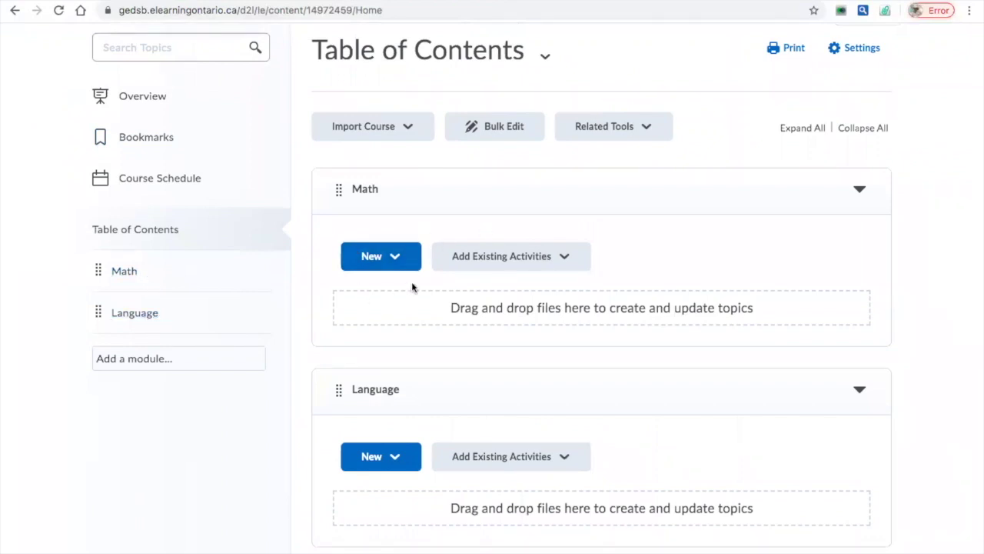
pyautogui.scroll(-1, 424, 341)
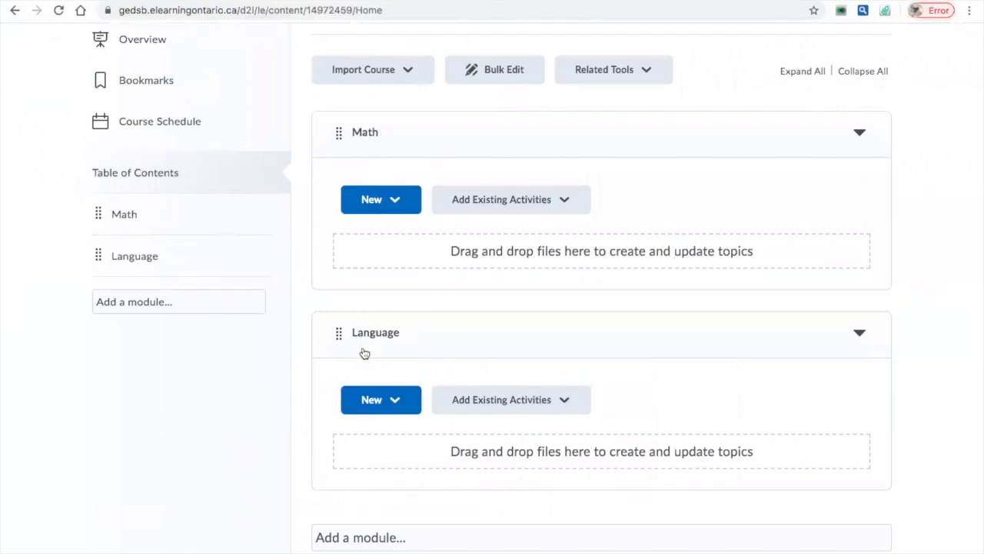
pyautogui.click(157, 304)
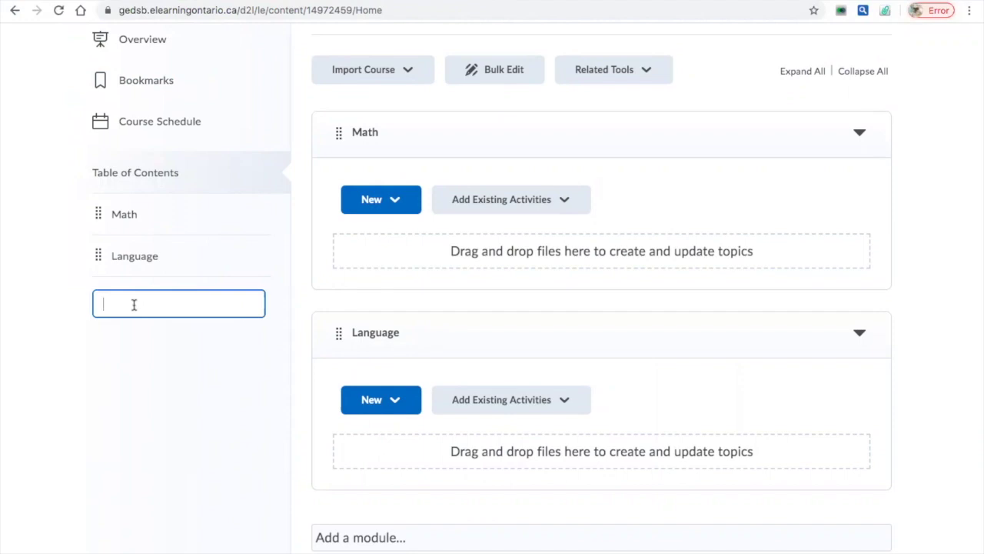
pyautogui.write('Brightspace')
pyautogui.press('Return')
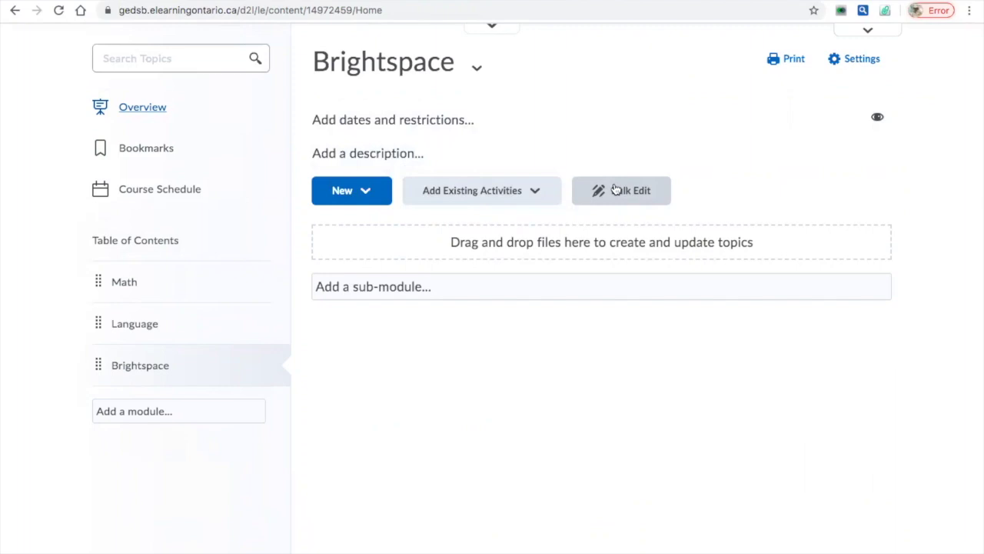
pyautogui.click(368, 192)
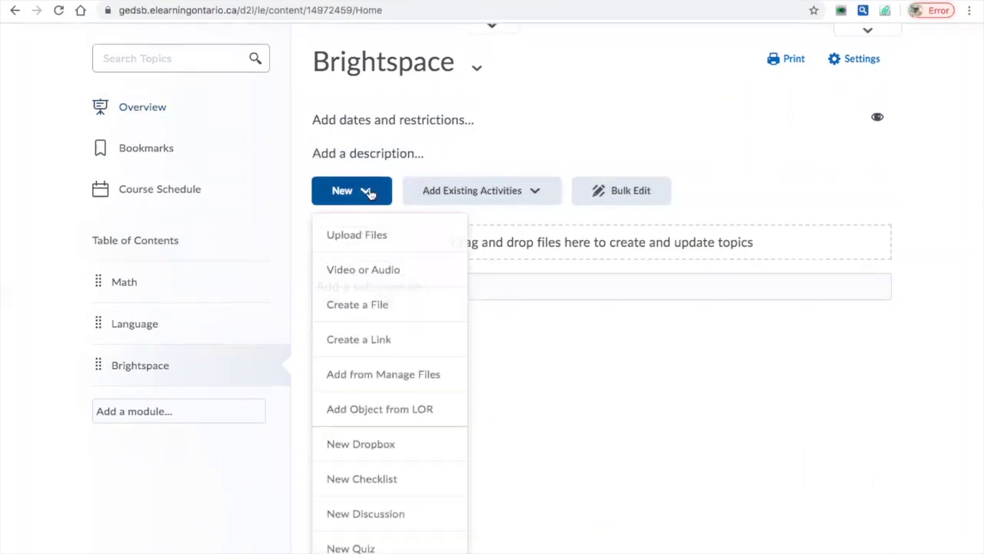
pyautogui.click(344, 272)
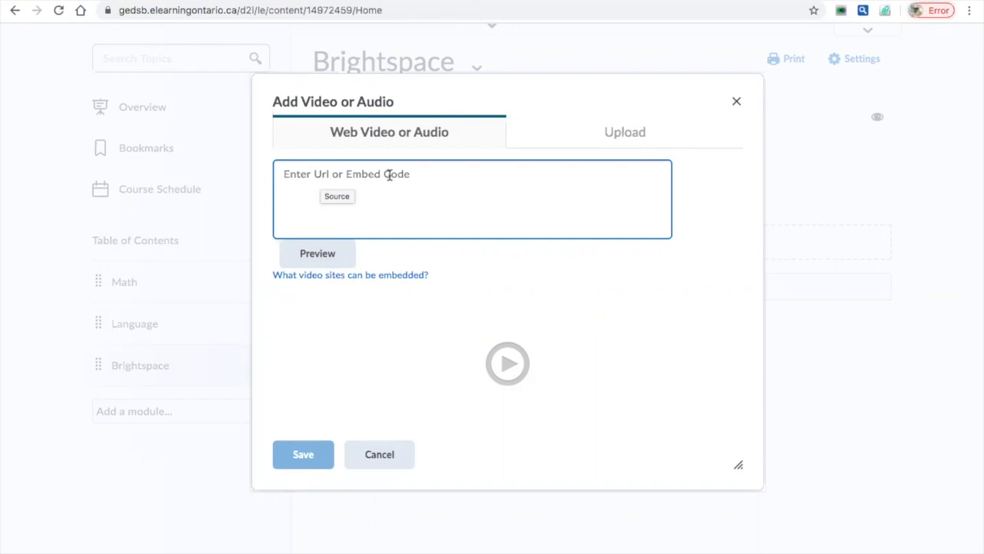
pyautogui.click(635, 138)
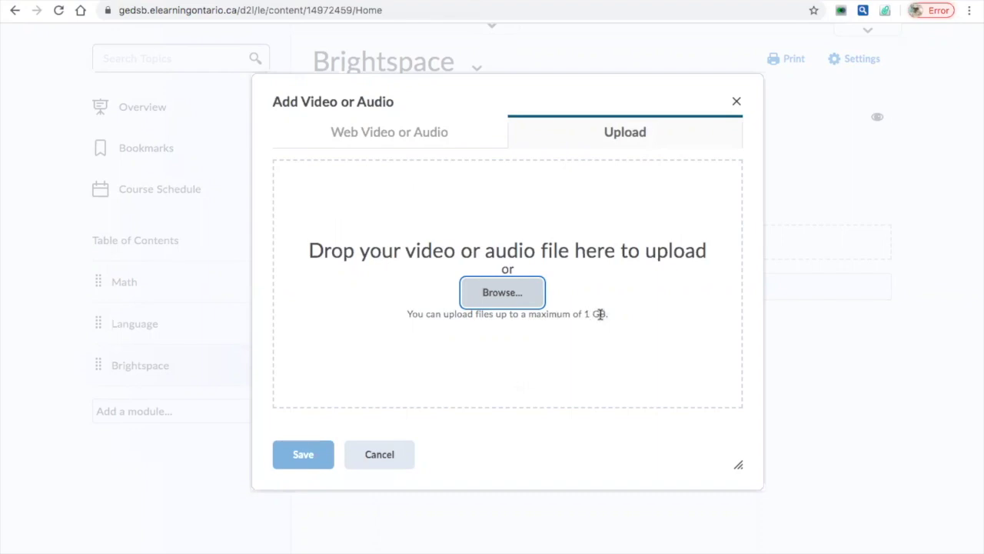
pyautogui.click(425, 132)
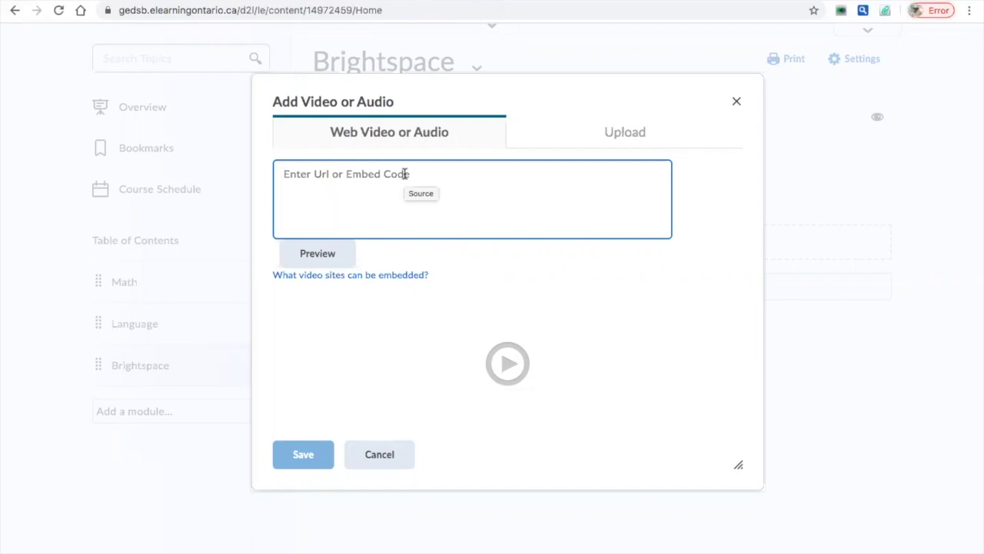
pyautogui.write('https://youtu.be/8JB42jXt3W8')
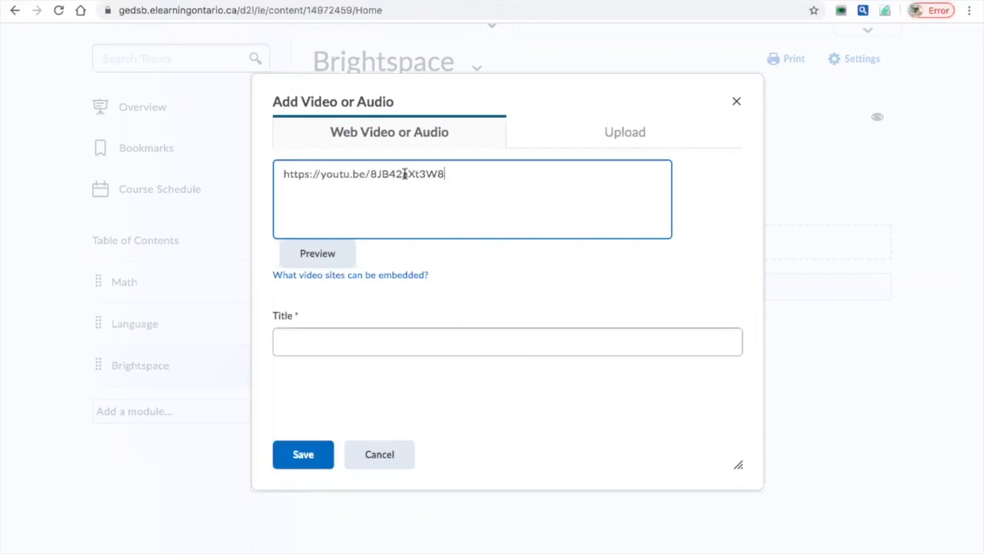
# Title the video "Adding Widgets in Brightspace" and save it to the module.
pyautogui.scroll(-3, 478, 257)
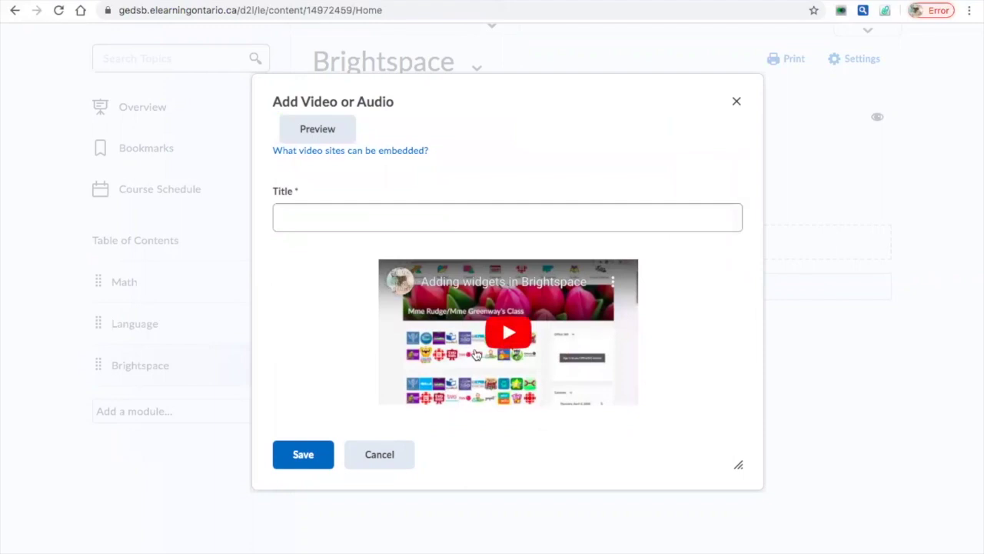
pyautogui.click(378, 222)
pyautogui.write('Adding Widgets in Brightspace')
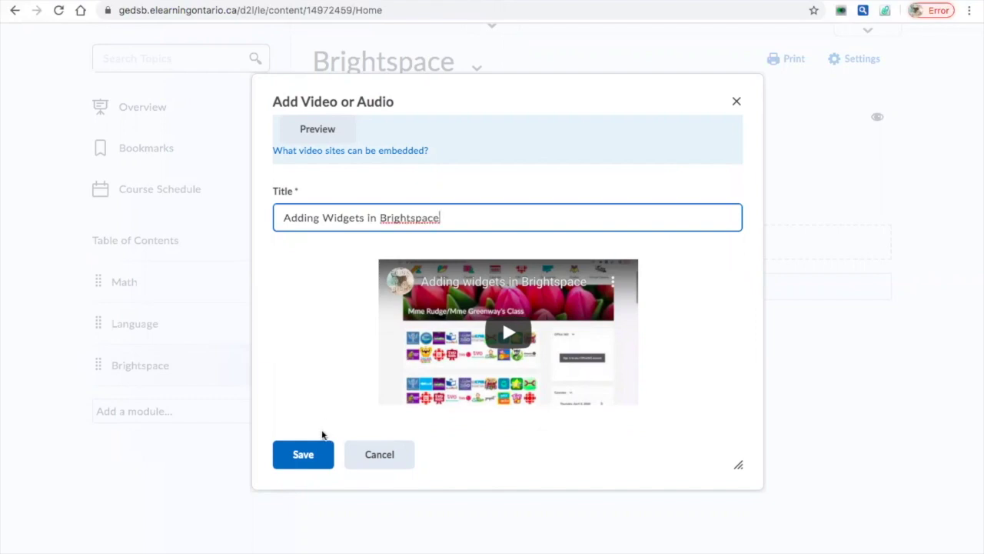
pyautogui.click(314, 454)
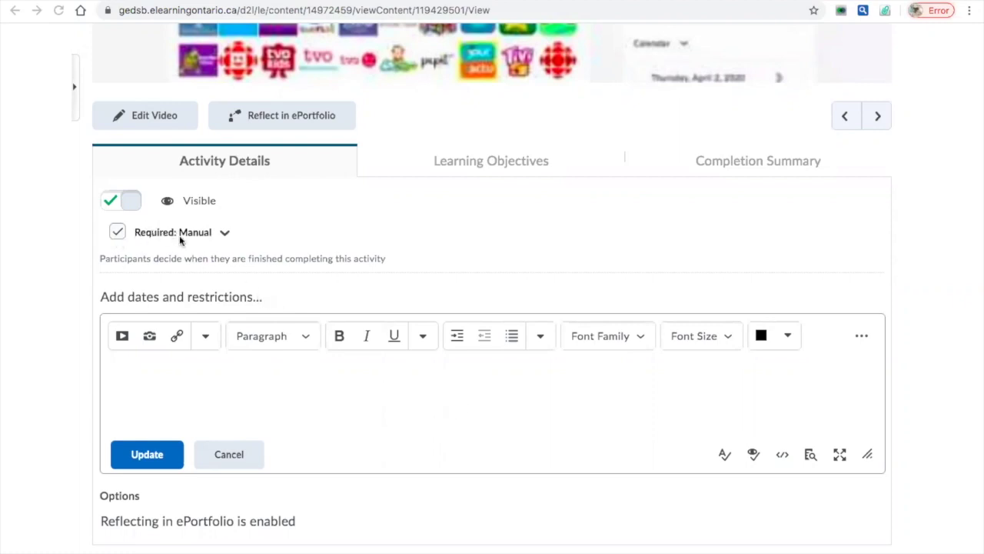
# Try the video's Not Required completion setting and hidden state, restoring Required: Manual and Visible.
pyautogui.click(225, 235)
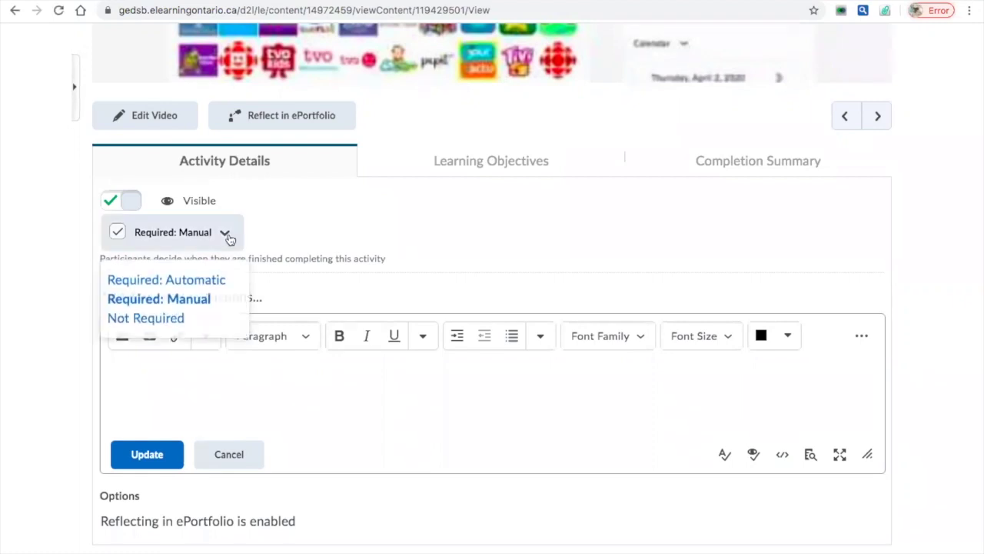
pyautogui.click(171, 323)
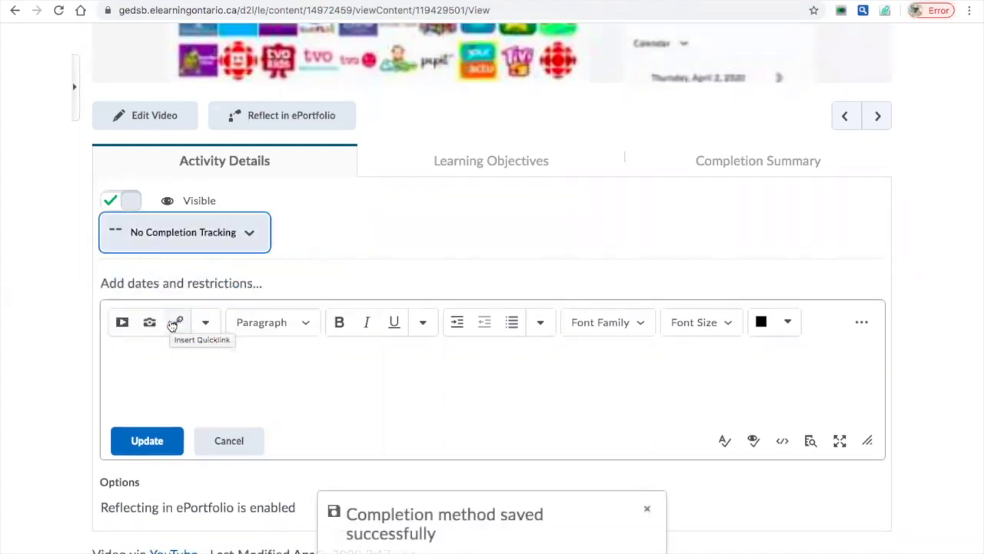
pyautogui.click(248, 244)
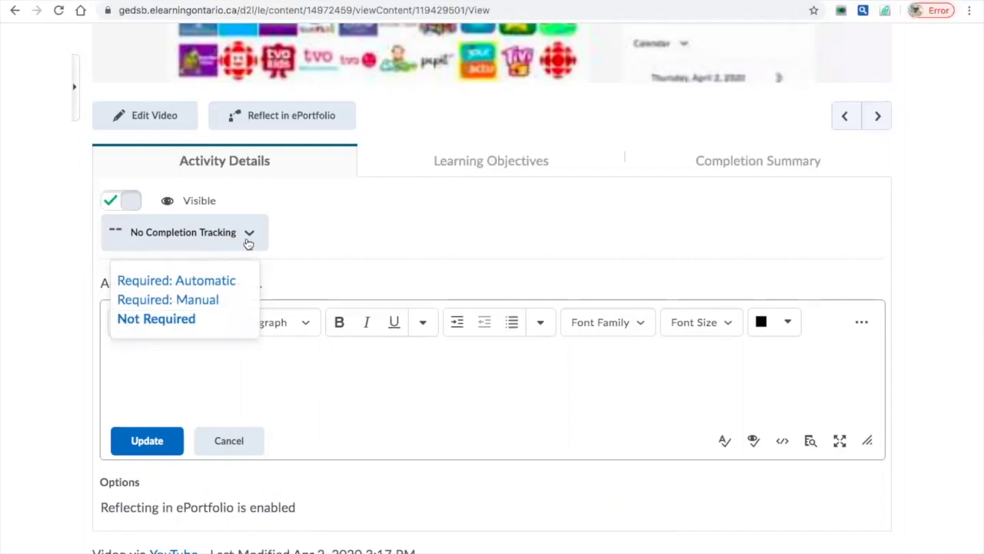
pyautogui.click(204, 304)
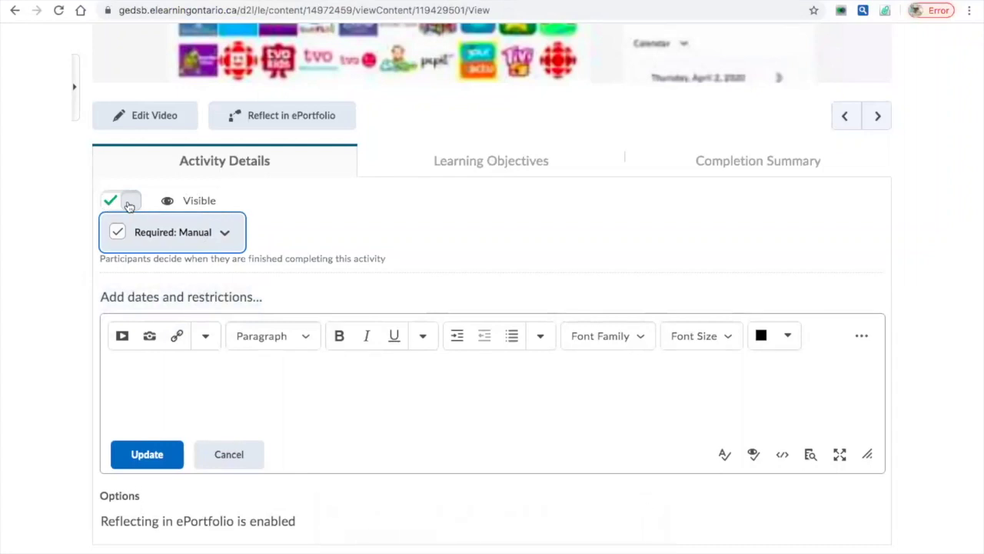
pyautogui.click(132, 204)
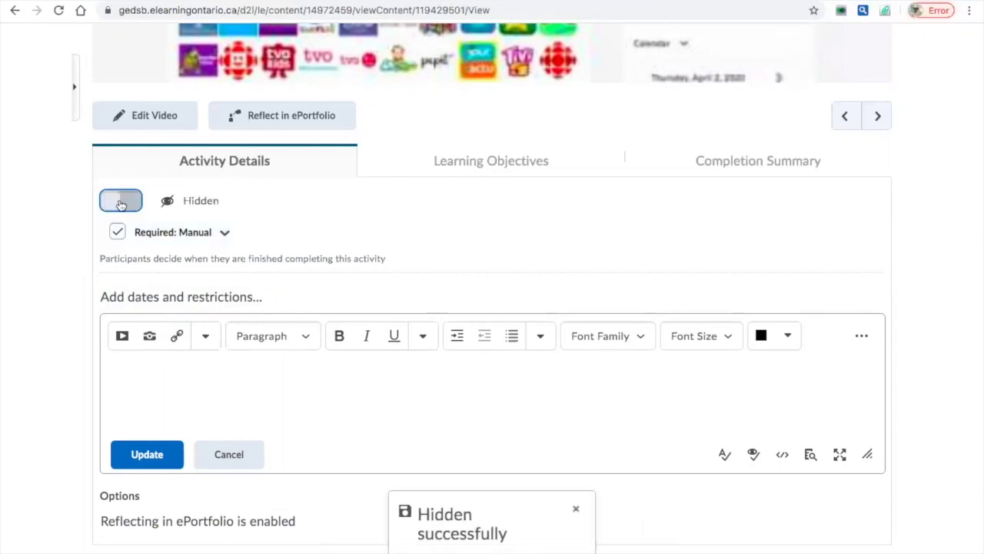
pyautogui.click(114, 201)
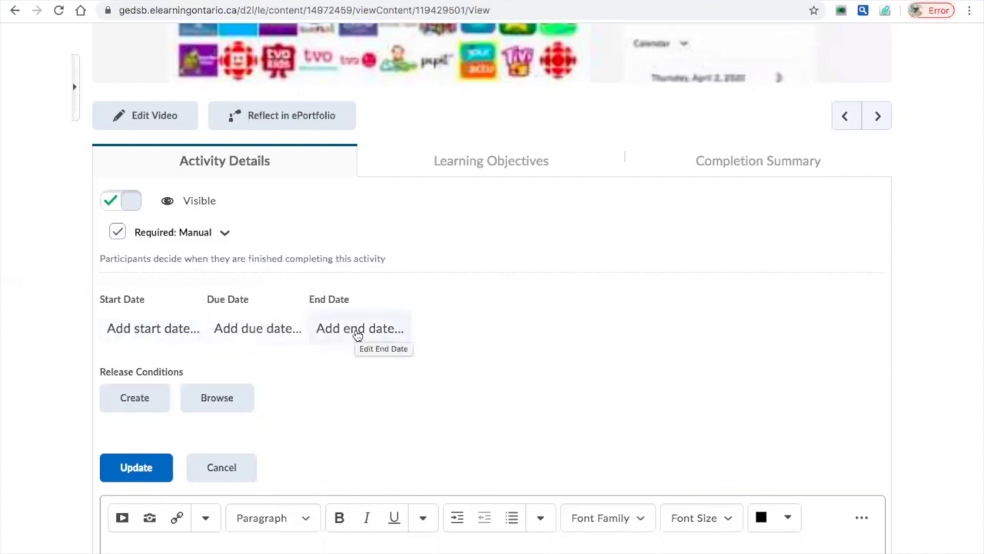
# Turn off reflecting in ePortfolio for the video topic and save the option.
pyautogui.scroll(-2, 358, 333)
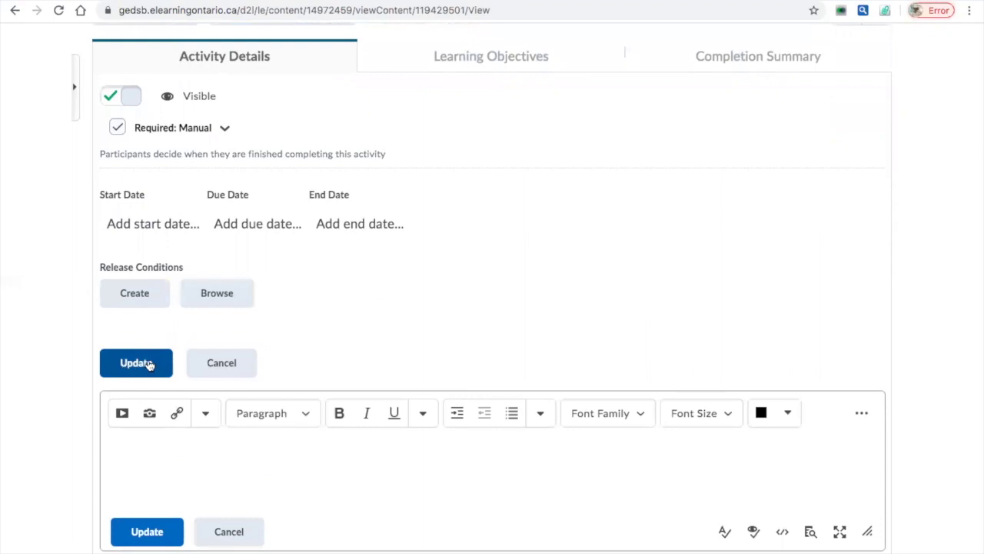
pyautogui.scroll(-1, 314, 334)
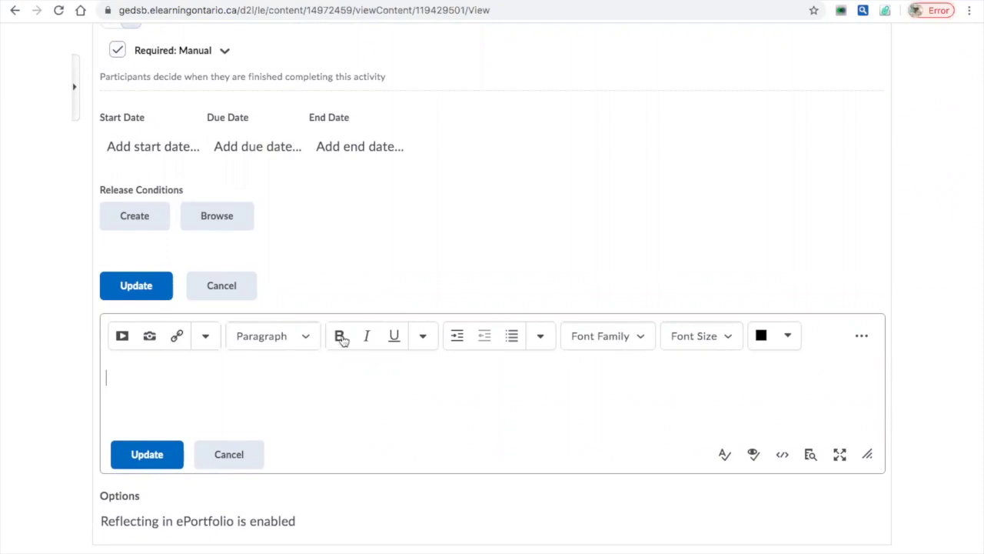
pyautogui.click(179, 529)
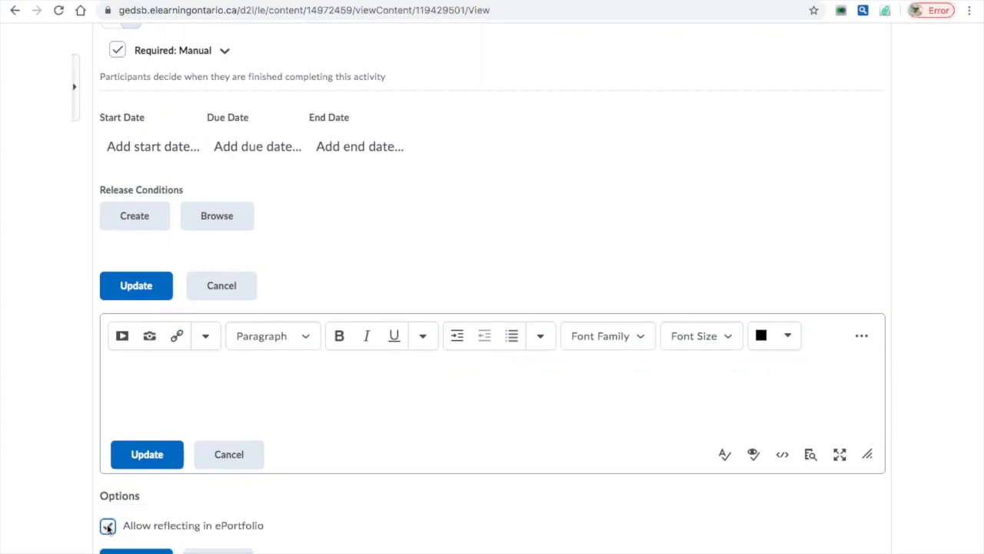
pyautogui.click(136, 551)
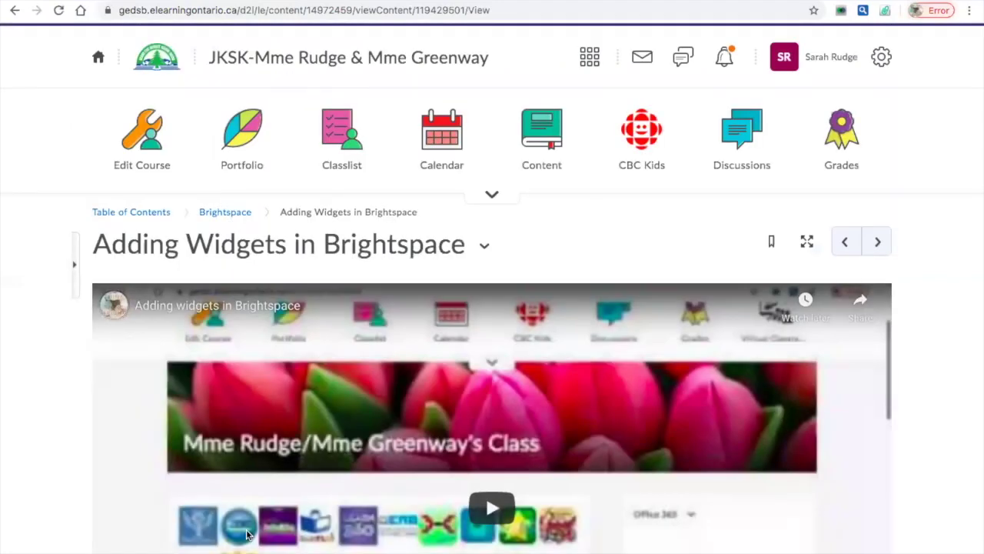
pyautogui.scroll(-7, 248, 534)
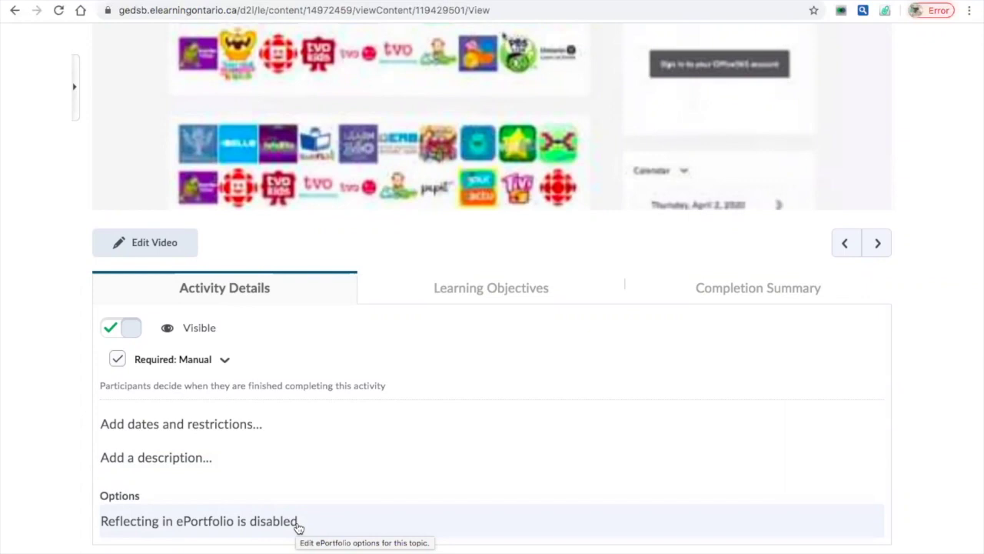
# Check the video's learning objectives and the competency structures available to add, leaving without a selection.
pyautogui.click(486, 297)
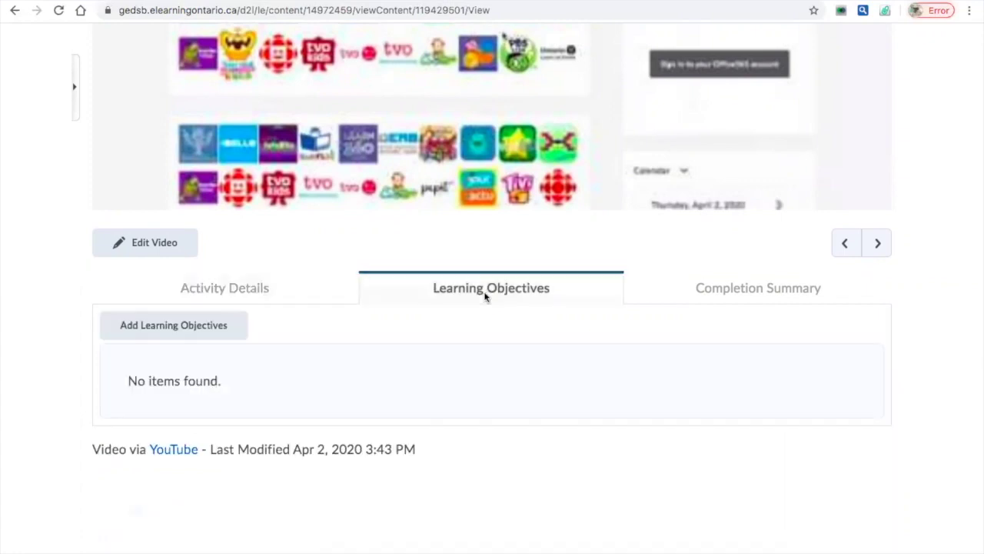
pyautogui.click(190, 325)
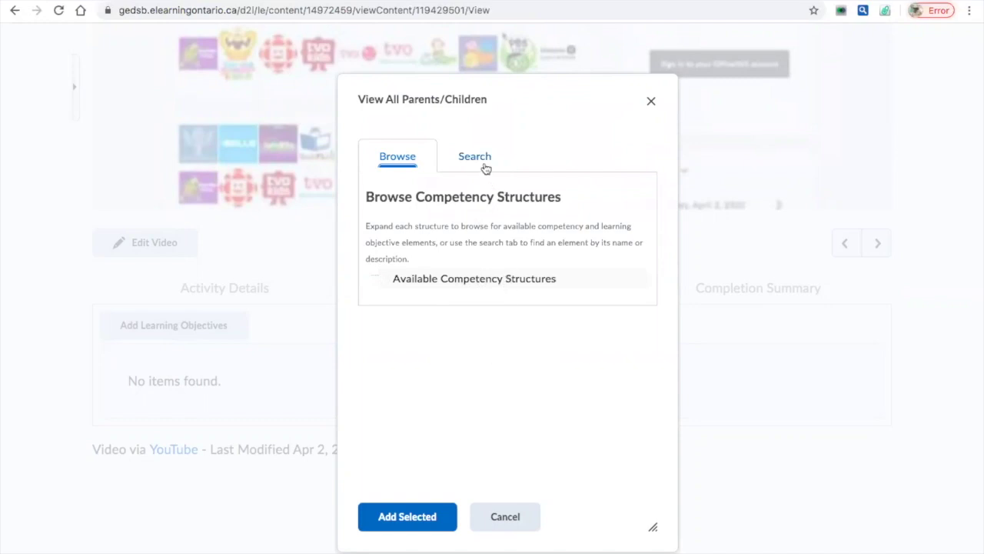
pyautogui.click(502, 519)
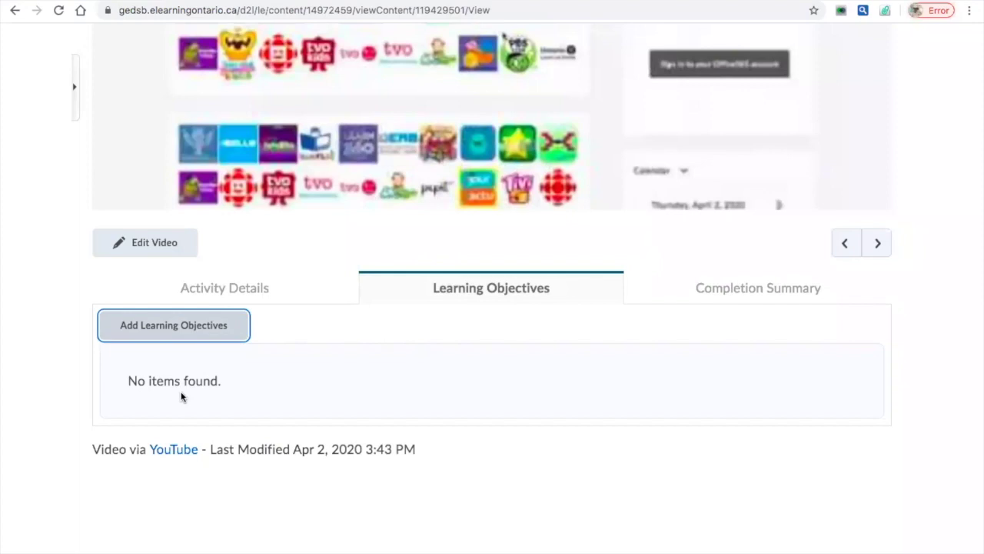
# Return to the class homepage from the video topic.
pyautogui.scroll(1, 180, 396)
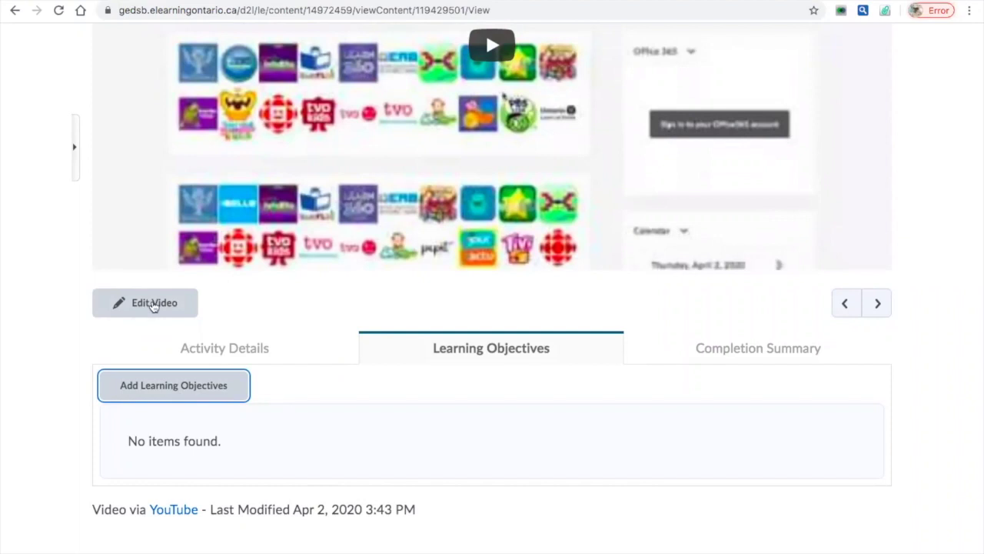
pyautogui.scroll(-1, 150, 306)
pyautogui.scroll(4, 154, 307)
pyautogui.scroll(5, 154, 307)
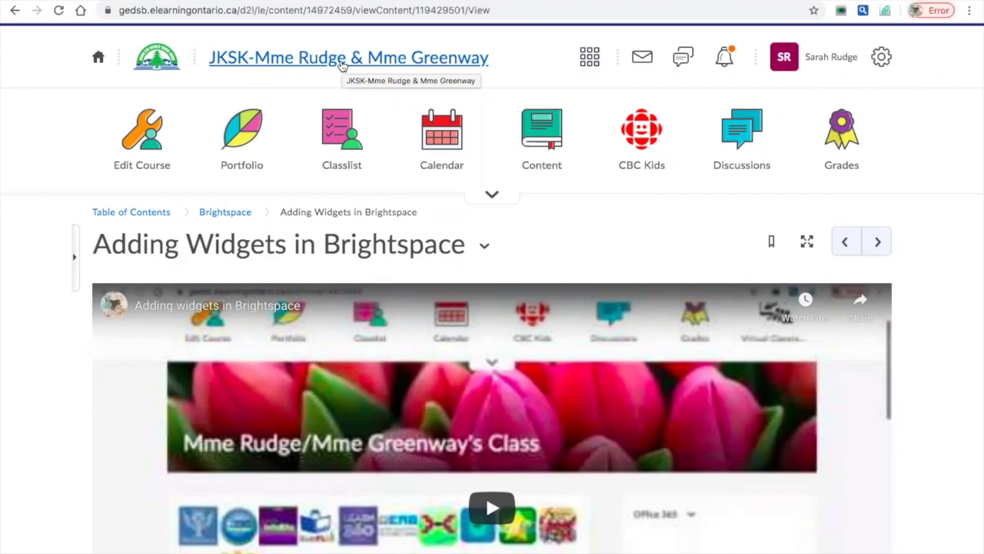
pyautogui.click(343, 60)
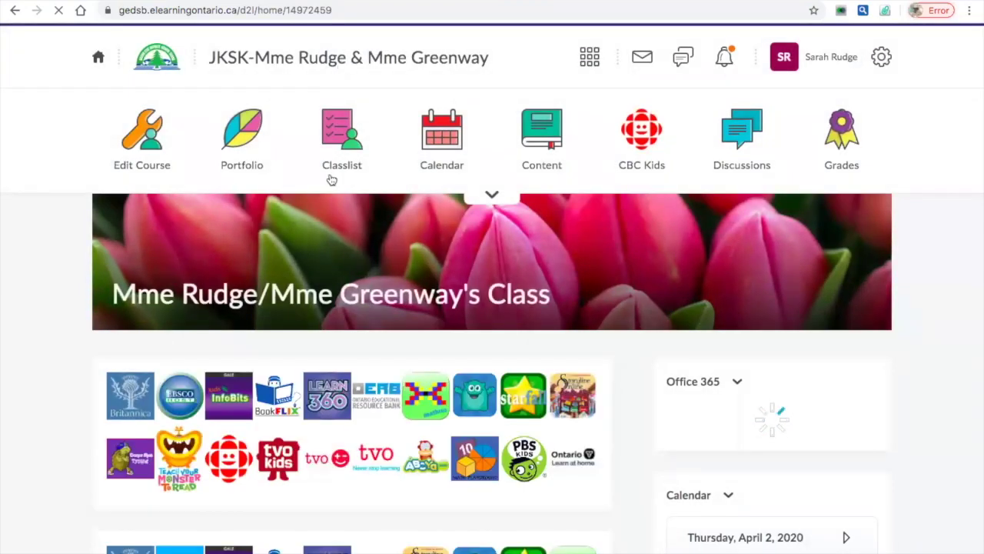
pyautogui.scroll(-2, 377, 279)
pyautogui.scroll(2, 377, 279)
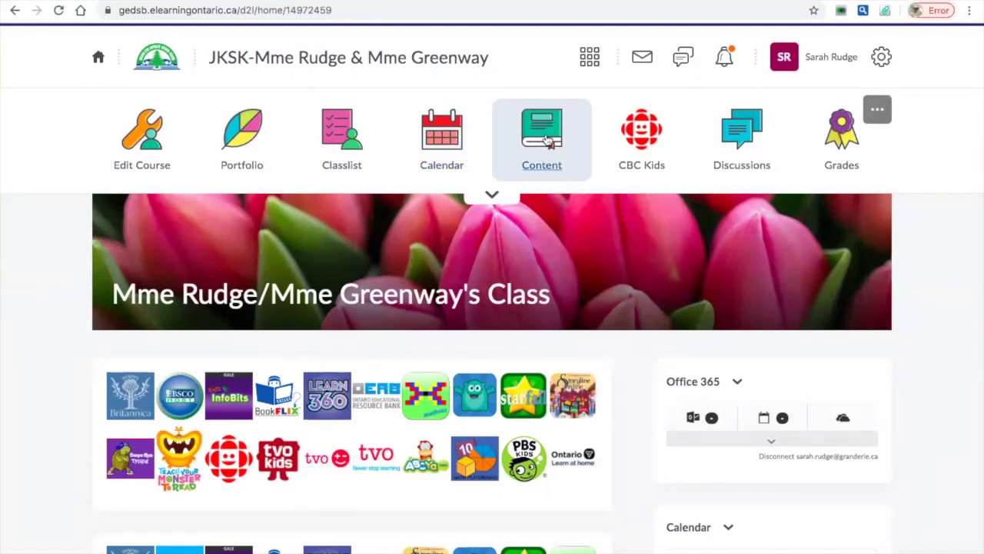
# Open the course content and check the Brightspace module's video and its entry in the table of contents.
pyautogui.click(548, 140)
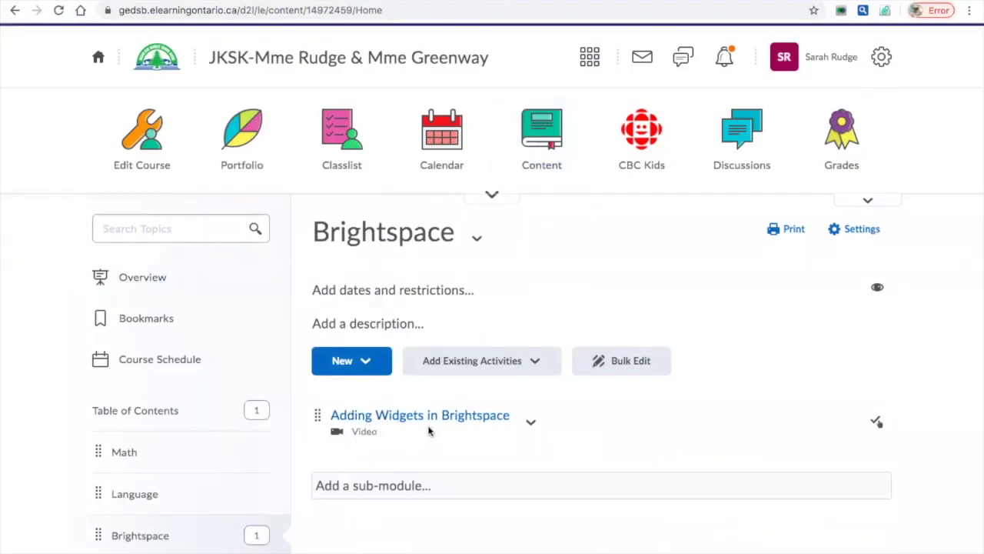
pyautogui.scroll(-1, 429, 431)
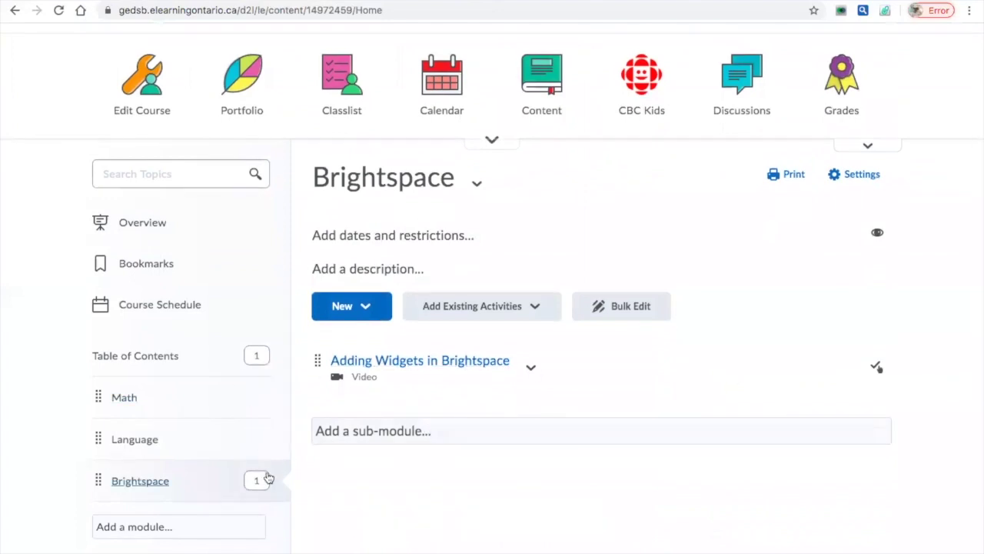
pyautogui.scroll(-2, 267, 476)
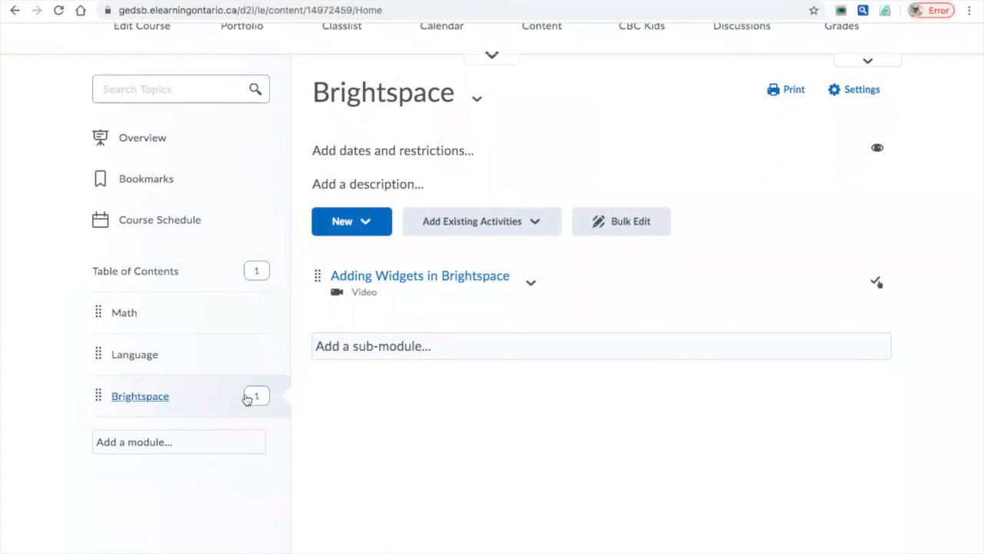
pyautogui.moveTo(258, 400)
pyautogui.scroll(3, 740, 162)
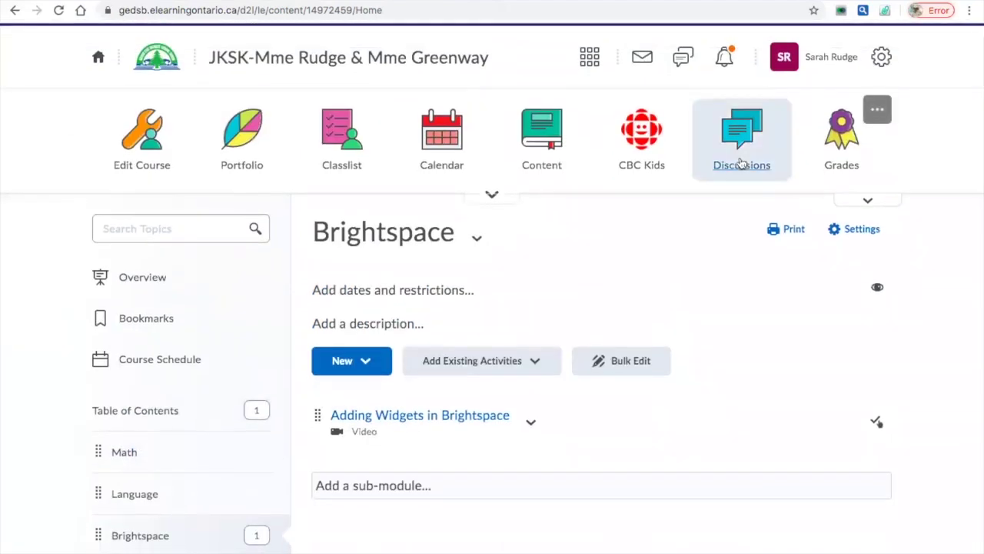
# Switch the course to the student role and look over the class homepage's widgets and Activity Feed.
pyautogui.click(819, 61)
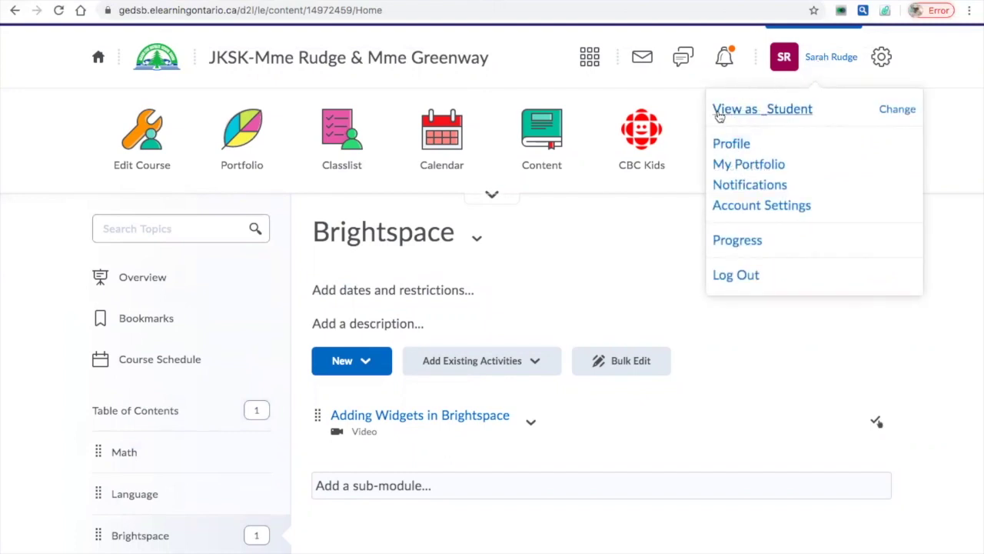
pyautogui.click(747, 111)
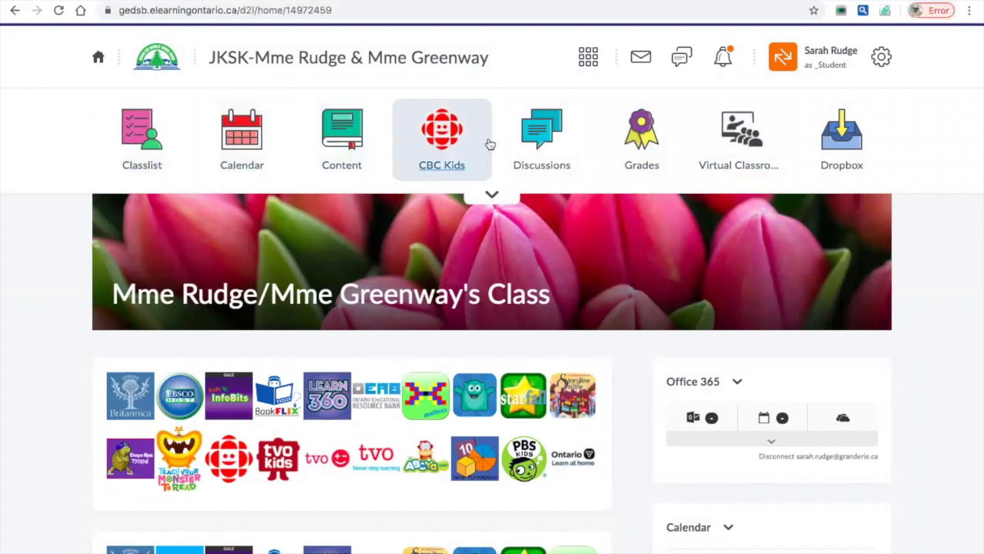
pyautogui.scroll(-5, 552, 172)
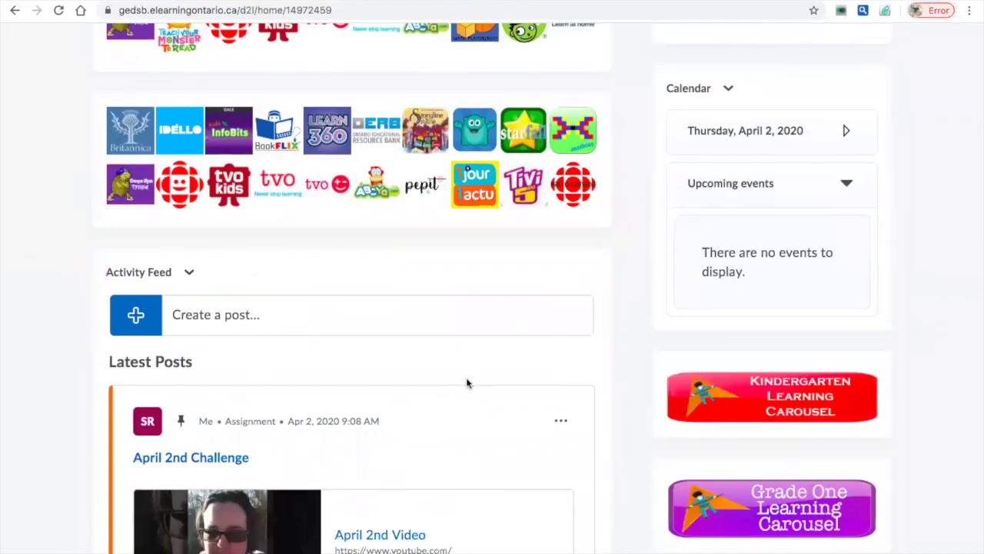
pyautogui.scroll(-2, 466, 383)
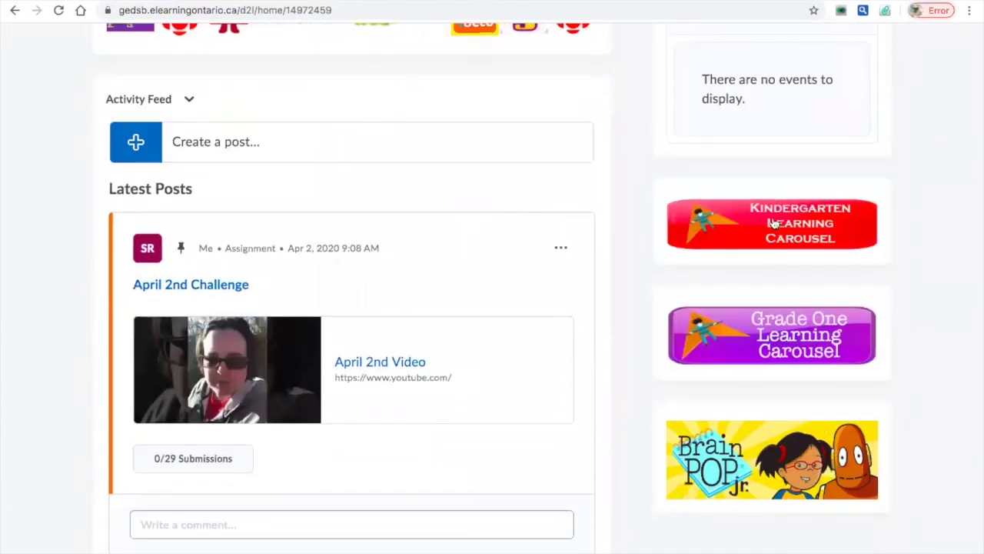
pyautogui.scroll(5, 586, 239)
pyautogui.scroll(3, 586, 236)
# Open the Adding Widgets in Brightspace video from the student's course content and examine its Activity Details.
pyautogui.click(357, 146)
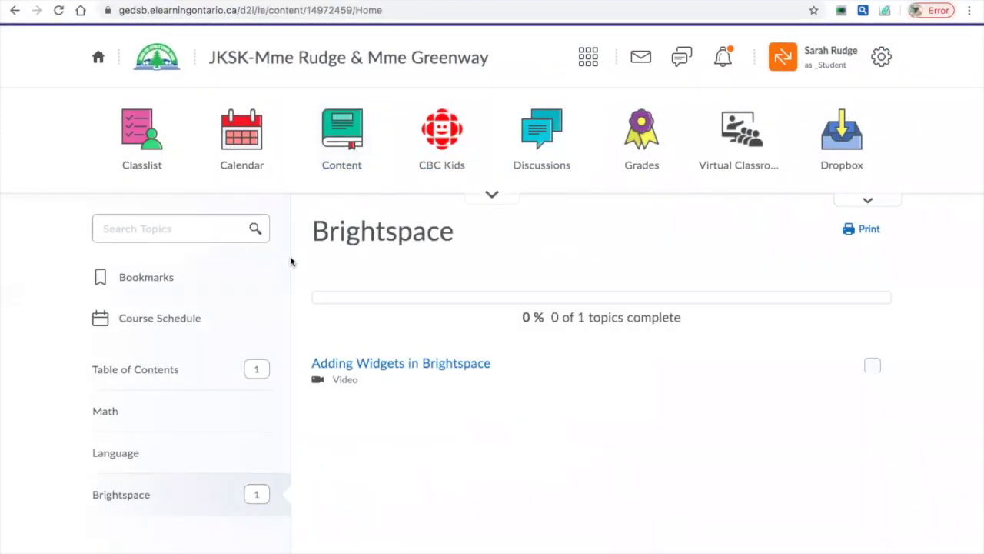
pyautogui.scroll(-2, 290, 259)
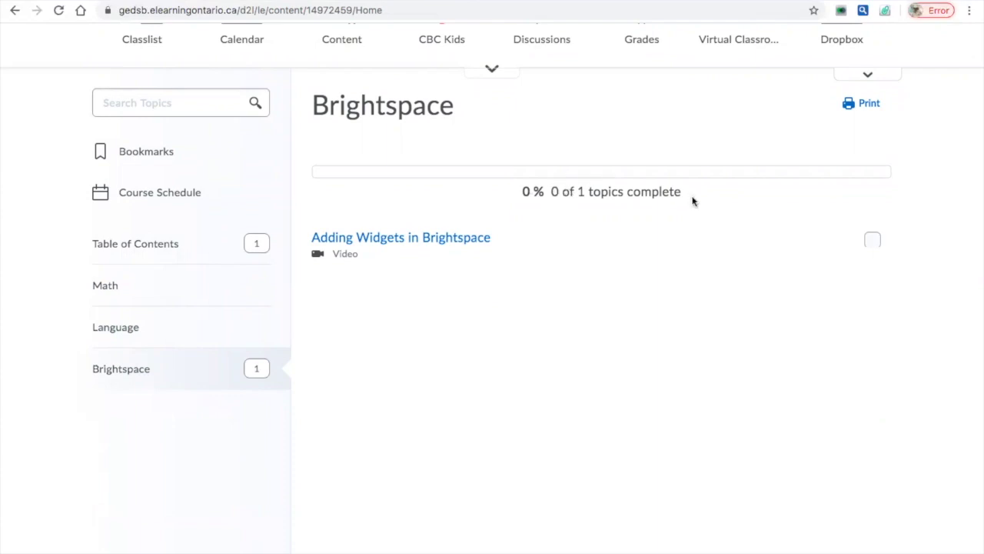
pyautogui.click(429, 243)
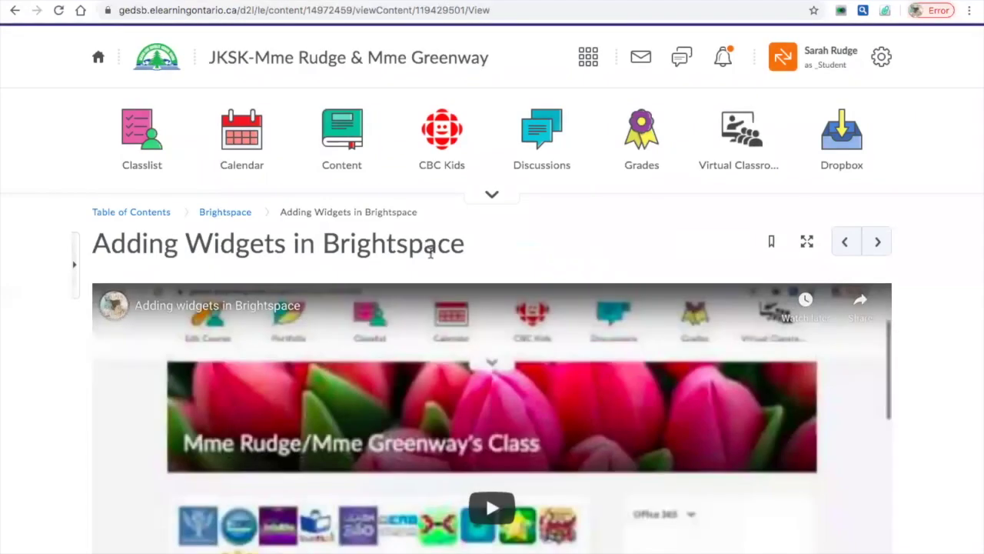
pyautogui.scroll(-5, 466, 361)
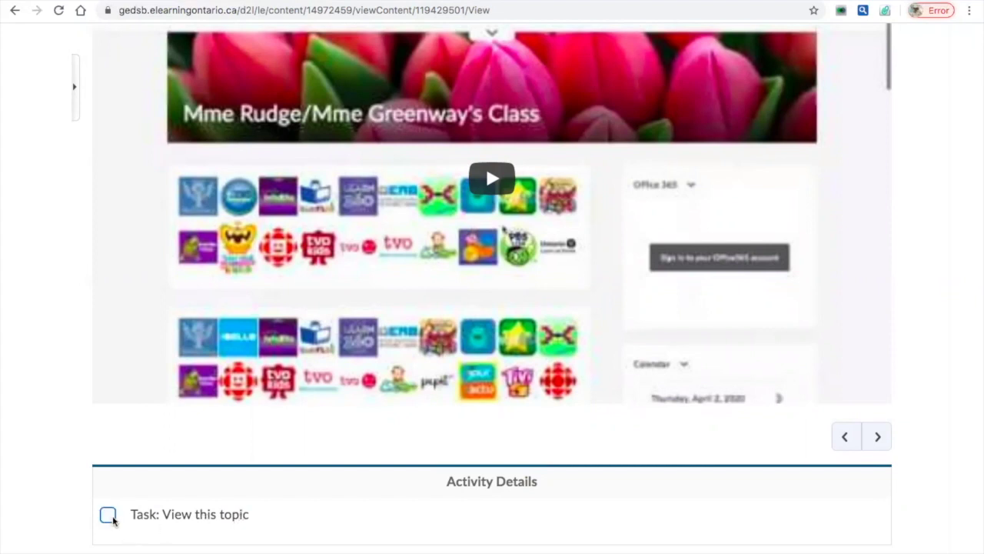
# Return from the video topic to the Brightspace module in the student's course content.
pyautogui.scroll(5, 377, 408)
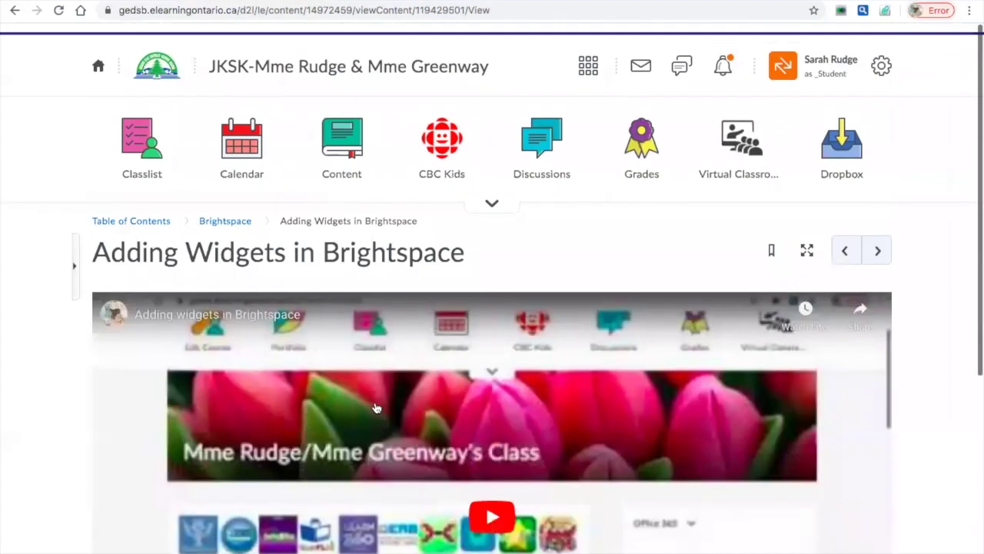
pyautogui.scroll(-1, 376, 408)
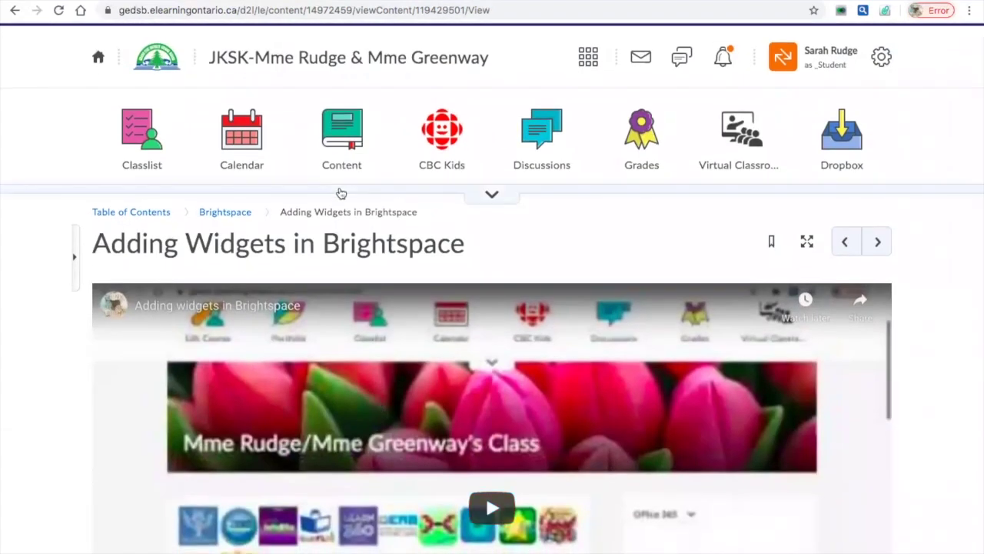
pyautogui.click(349, 152)
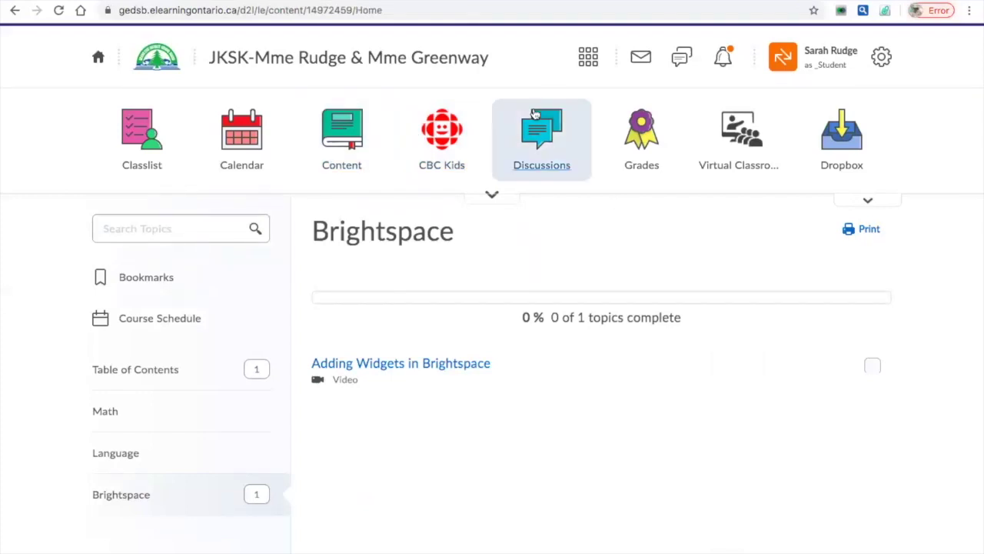
pyautogui.moveTo(657, 1)
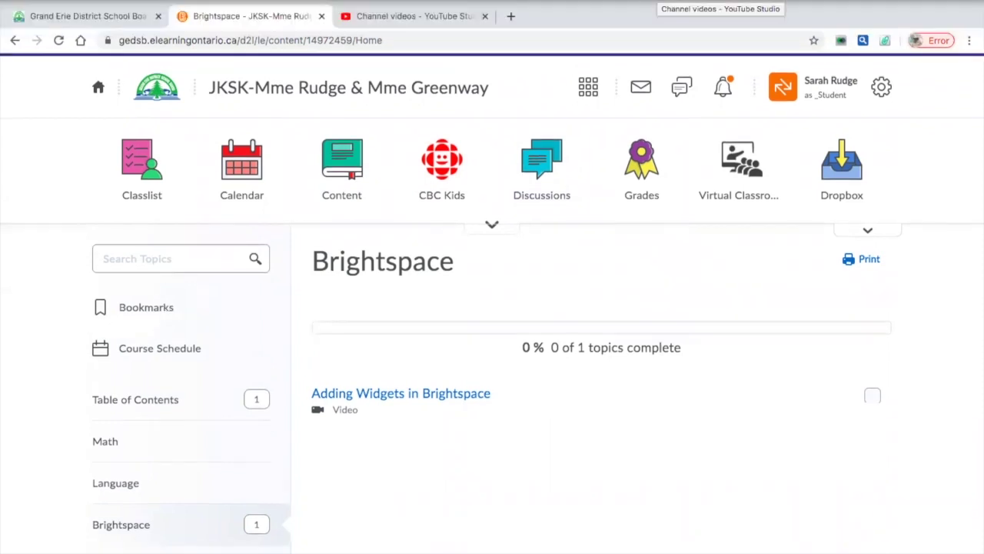